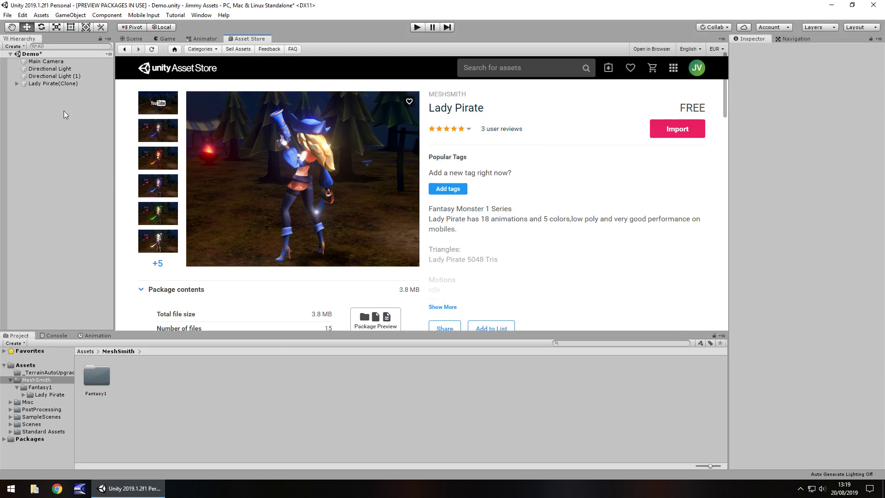
# Bring the pirate's red hat and face into close view in the Scene
pyautogui.click(134, 39)
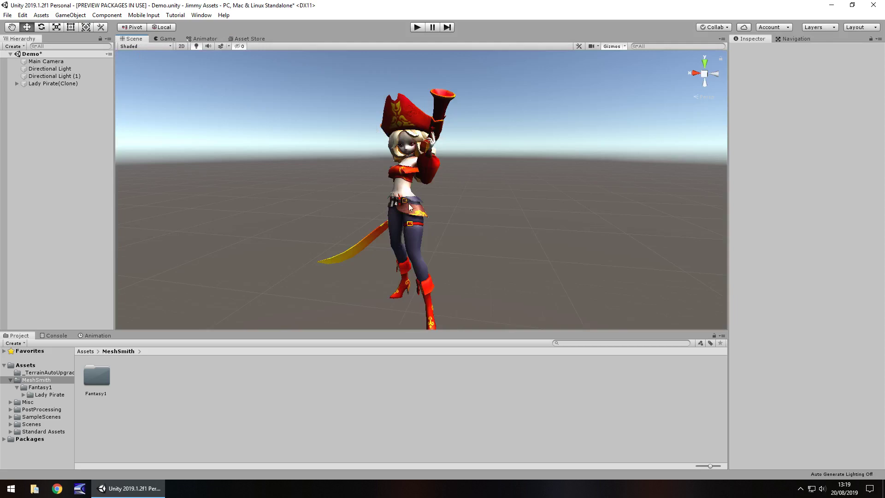
pyautogui.scroll(5, 443, 187)
pyautogui.moveTo(447, 187); pyautogui.dragTo(452, 231, button='middle')
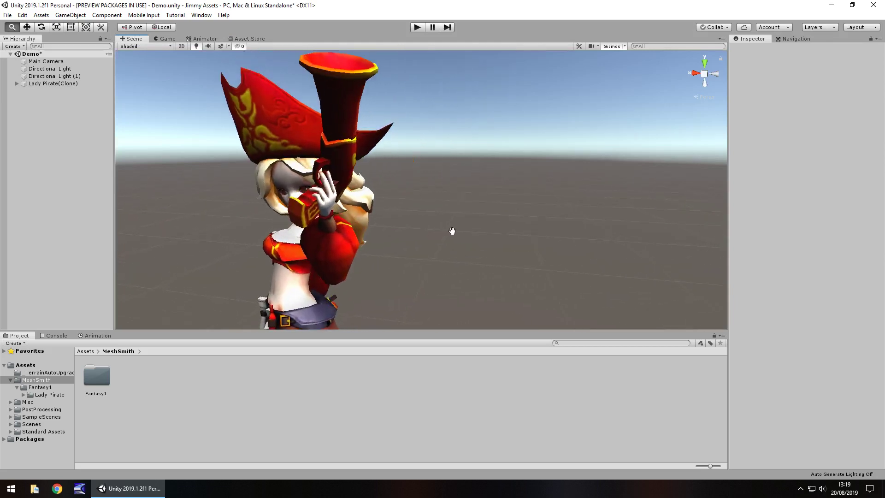
# Browse the Lady Pirate store gallery's enlarged blue and green costume images, then close the gallery
pyautogui.click(248, 39)
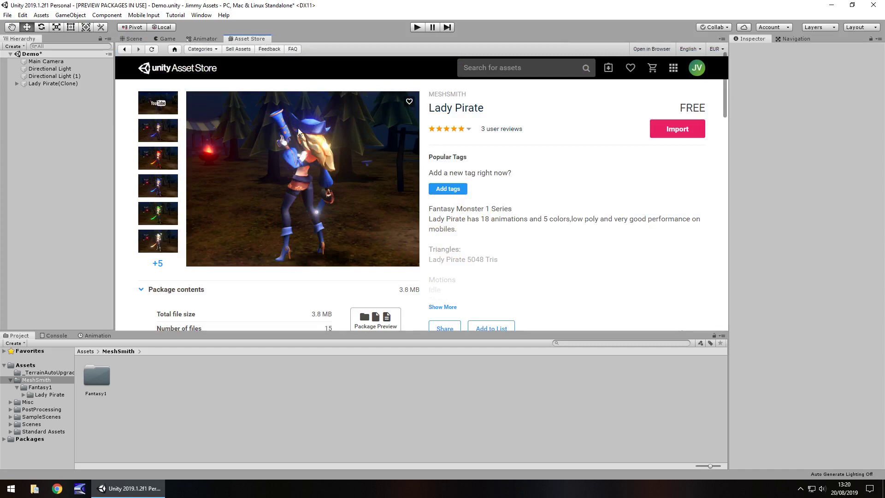
pyautogui.click(157, 158)
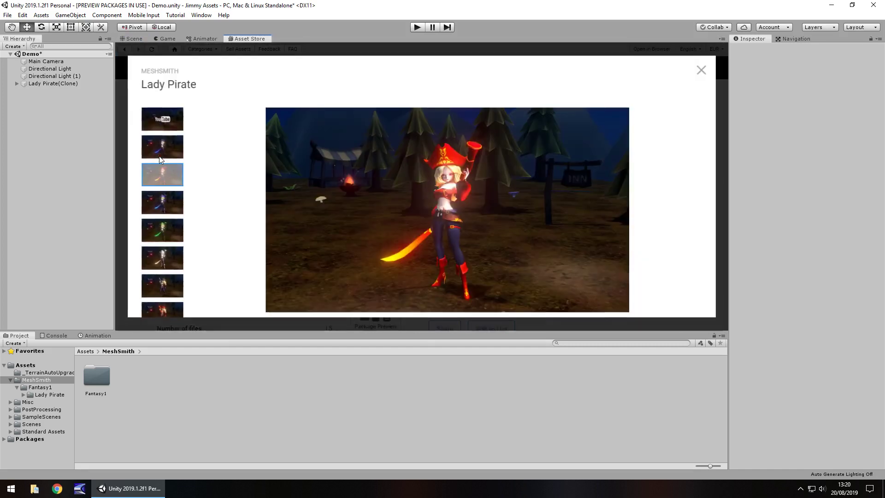
pyautogui.click(168, 203)
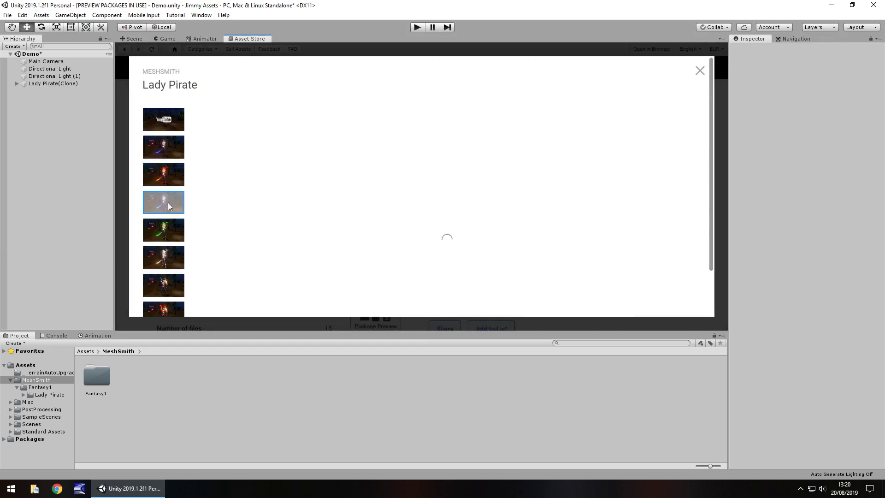
pyautogui.click(163, 230)
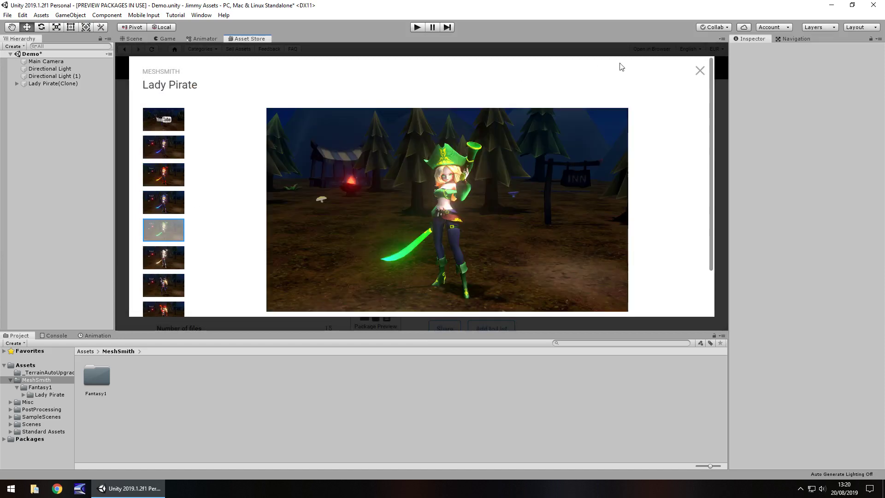
pyautogui.click(699, 73)
# Select the pirate mesh, expand its material properties, and list the Lady Pirate folder contents
pyautogui.click(134, 39)
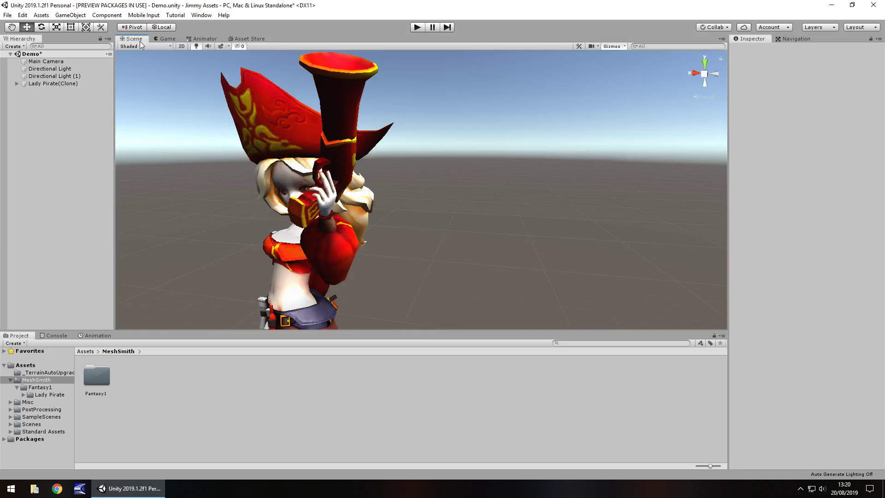
pyautogui.click(275, 133)
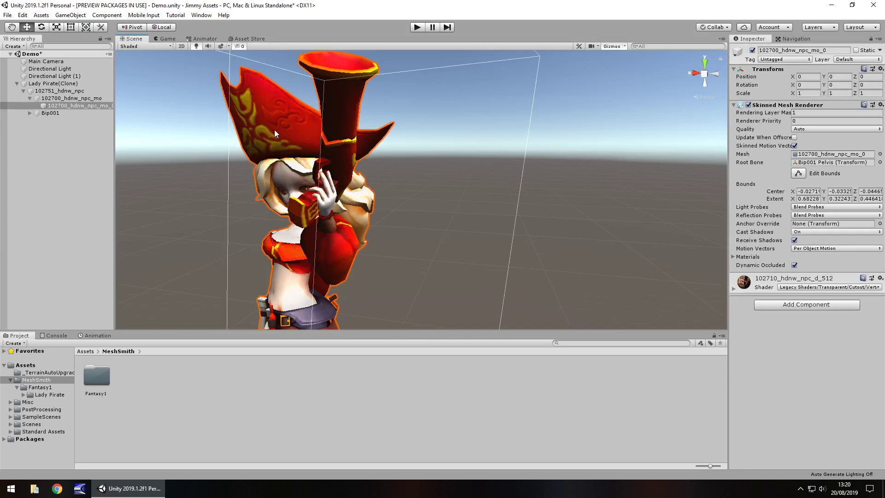
pyautogui.keyDown('alt'); pyautogui.moveTo(403, 153); pyautogui.dragTo(263, 178); pyautogui.keyUp('alt')
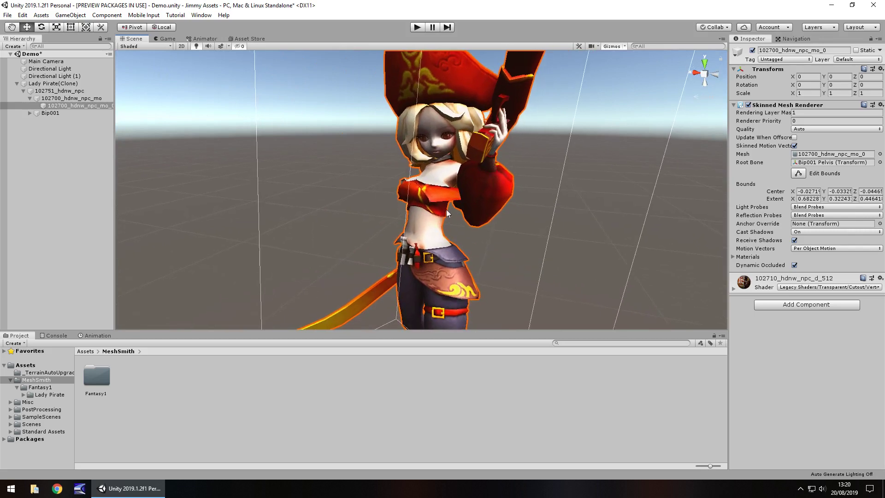
pyautogui.click(733, 289)
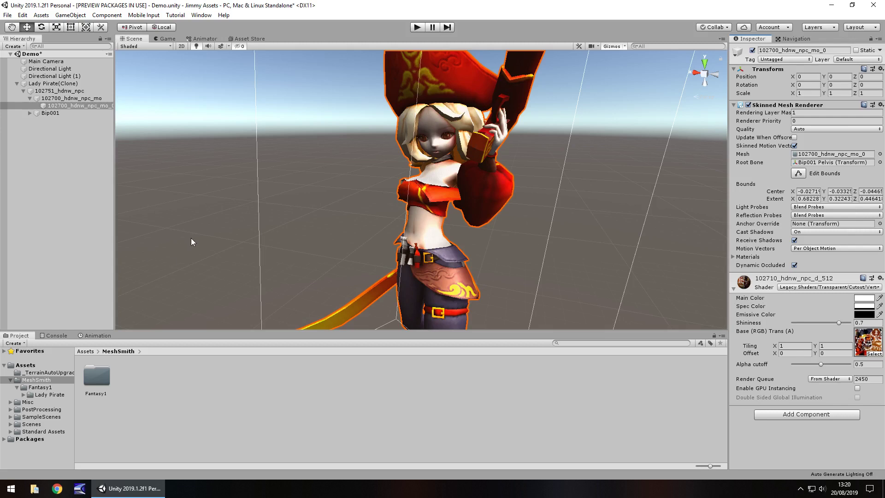
pyautogui.click(56, 394)
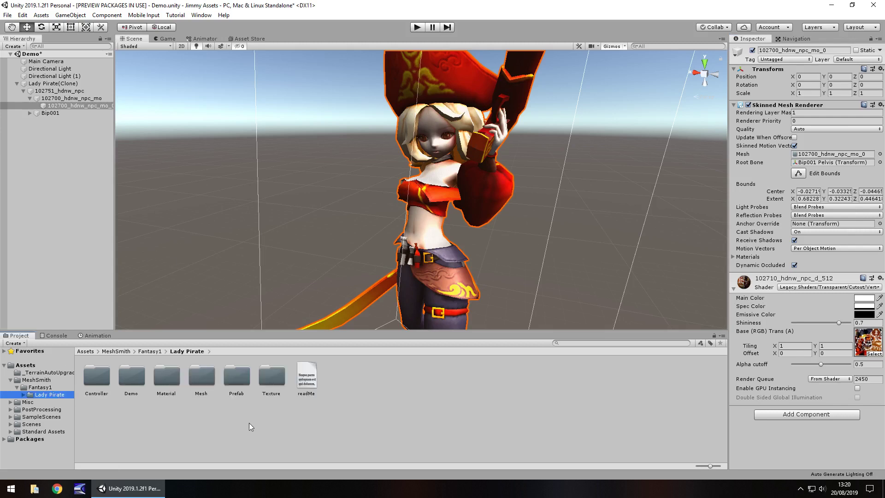
# Assign blue texture 102720 to the mesh's Base (RGB) slot, after briefly trying white 102740
pyautogui.doubleClick(280, 368)
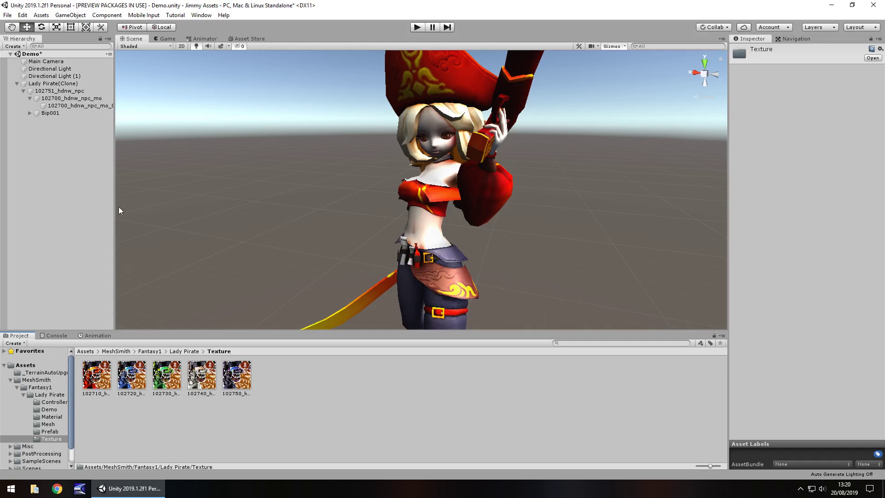
pyautogui.click(86, 106)
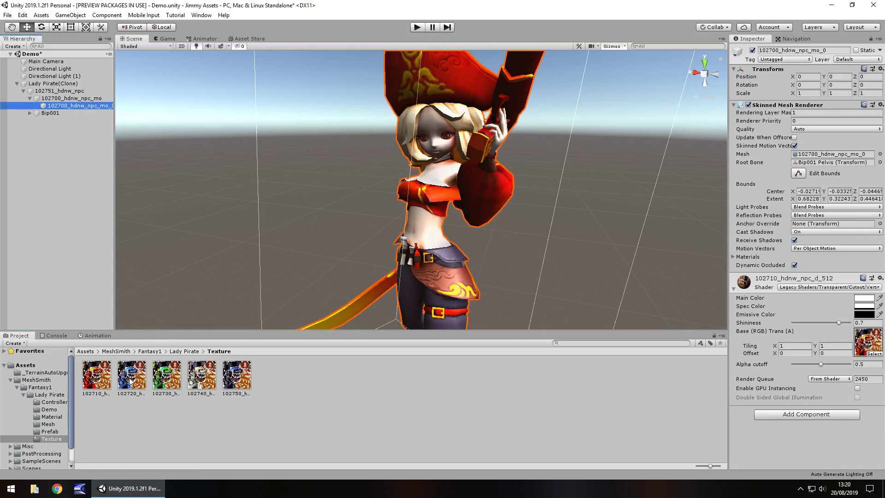
pyautogui.moveTo(131, 375); pyautogui.dragTo(868, 343)
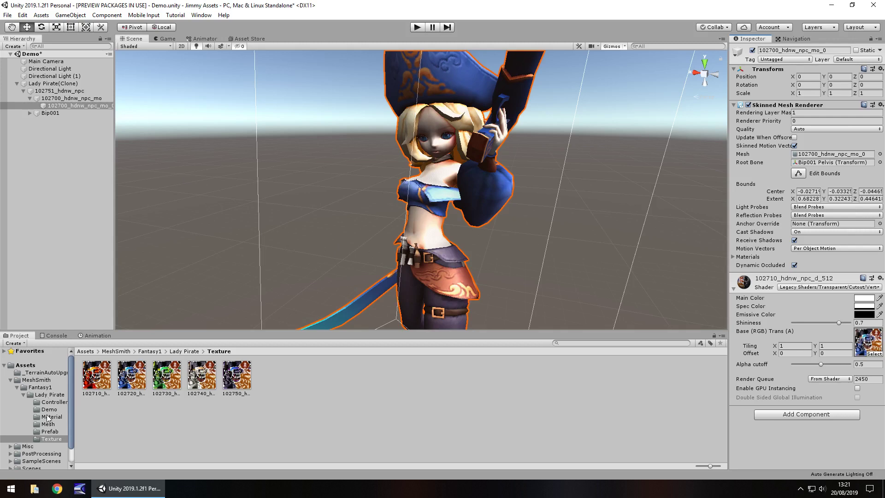
pyautogui.moveTo(197, 379); pyautogui.dragTo(868, 342)
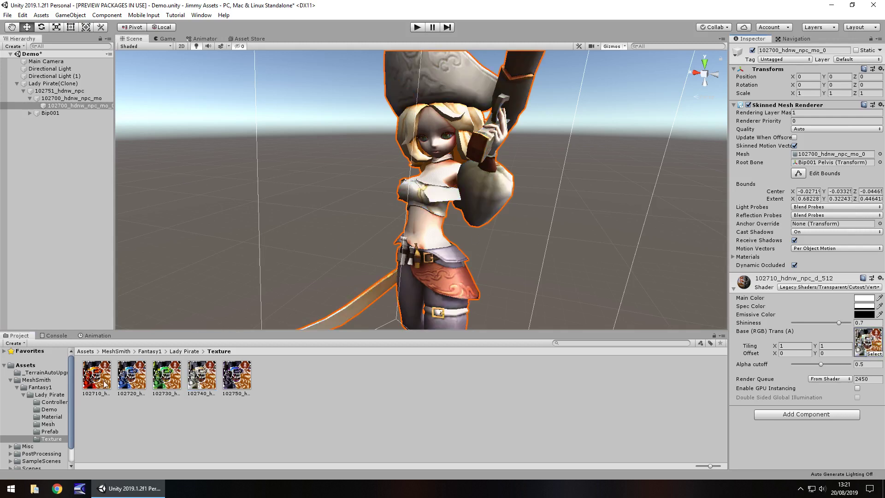
pyautogui.moveTo(132, 377); pyautogui.dragTo(874, 349)
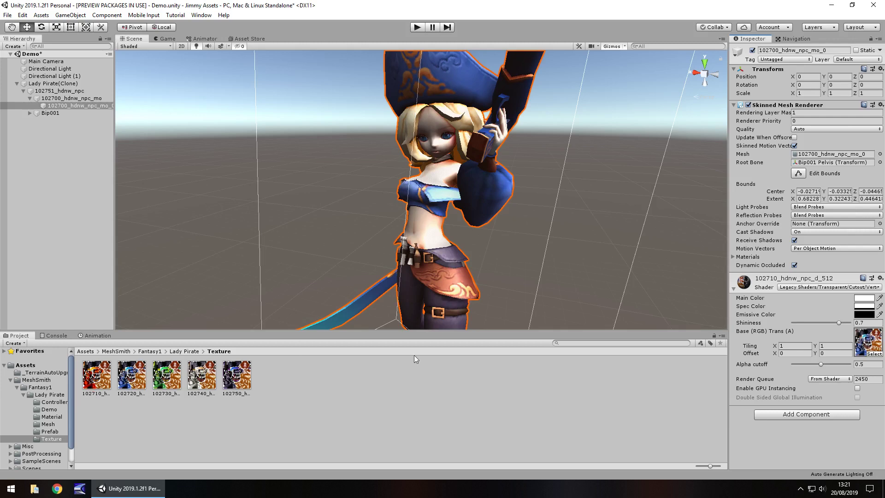
# Set the material to the Standard shader and give Main Camera the PPPro2 post-processing profile
pyautogui.click(805, 287)
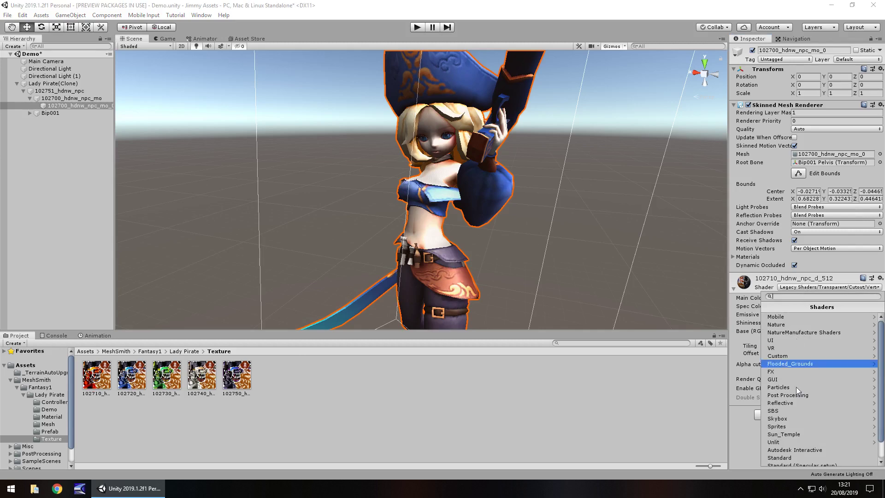
pyautogui.click(789, 457)
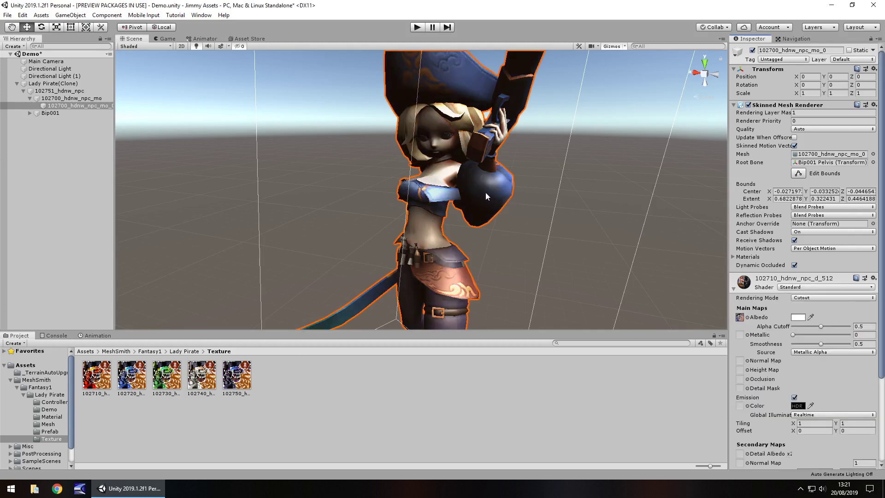
pyautogui.click(46, 62)
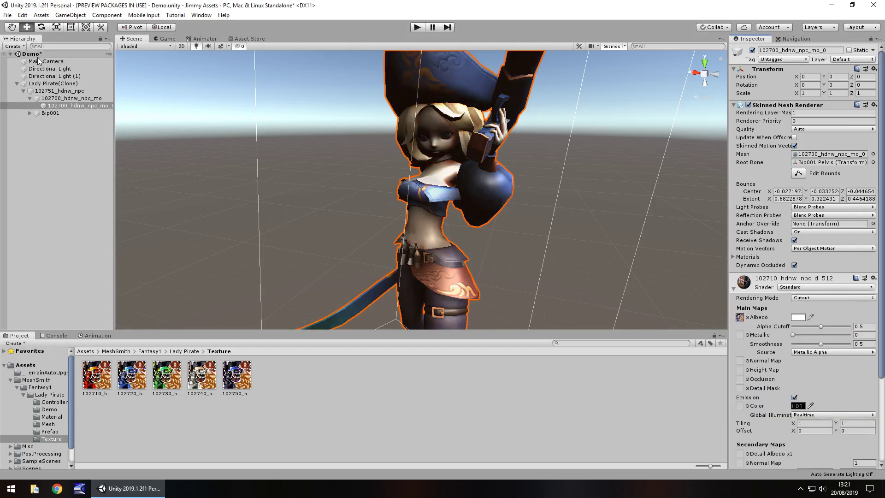
pyautogui.scroll(-10, 813, 369)
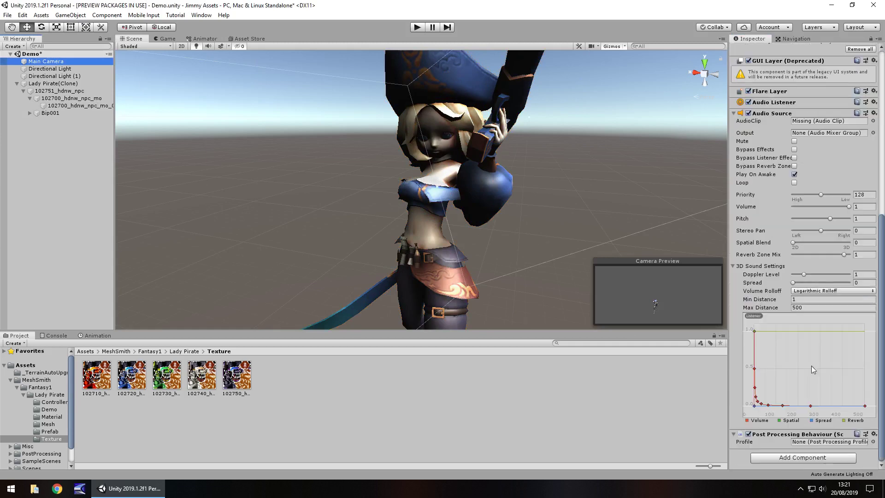
pyautogui.click(873, 442)
pyautogui.click(553, 206)
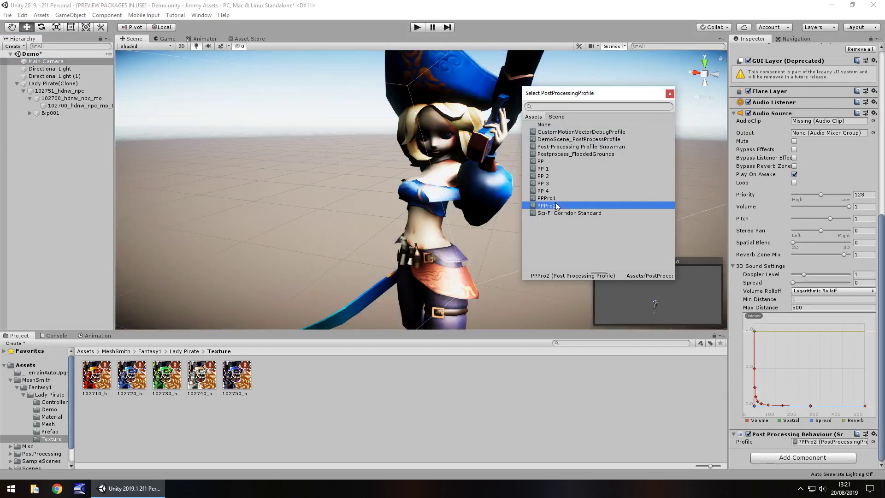
pyautogui.click(549, 199)
pyautogui.click(548, 205)
pyautogui.click(670, 94)
pyautogui.click(167, 38)
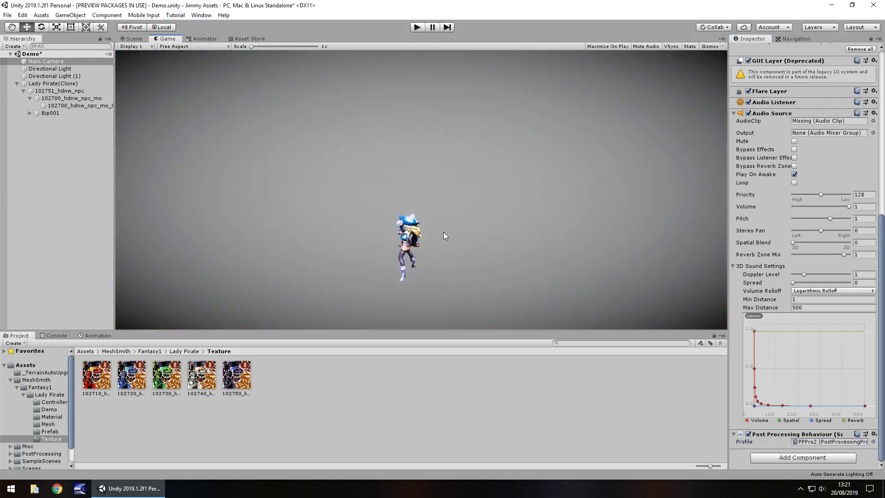
# Frame the Main Camera, set its Y rotation to 0, and move it to X 0.02 near the pirate
pyautogui.click(134, 39)
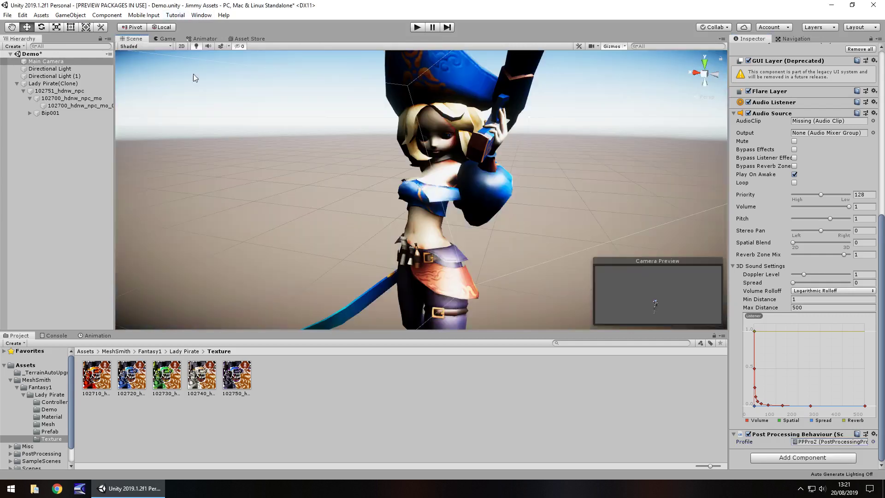
pyautogui.scroll(-2, 347, 169)
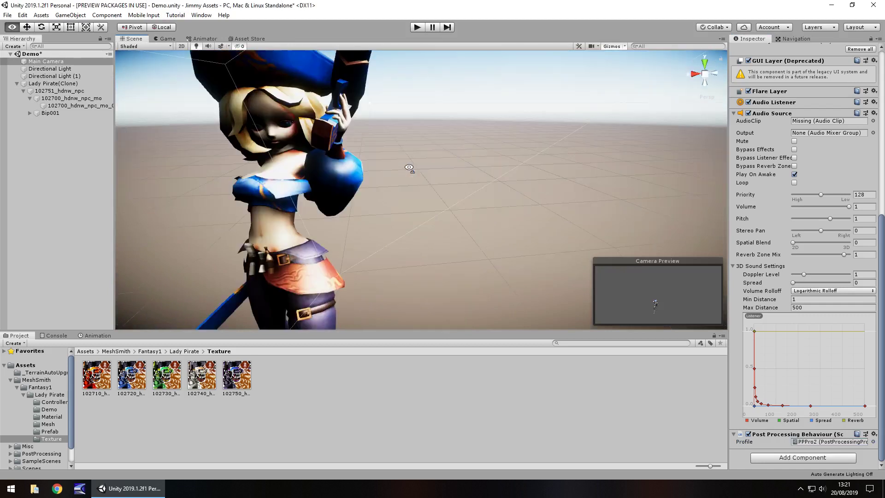
pyautogui.scroll(-5, 436, 156)
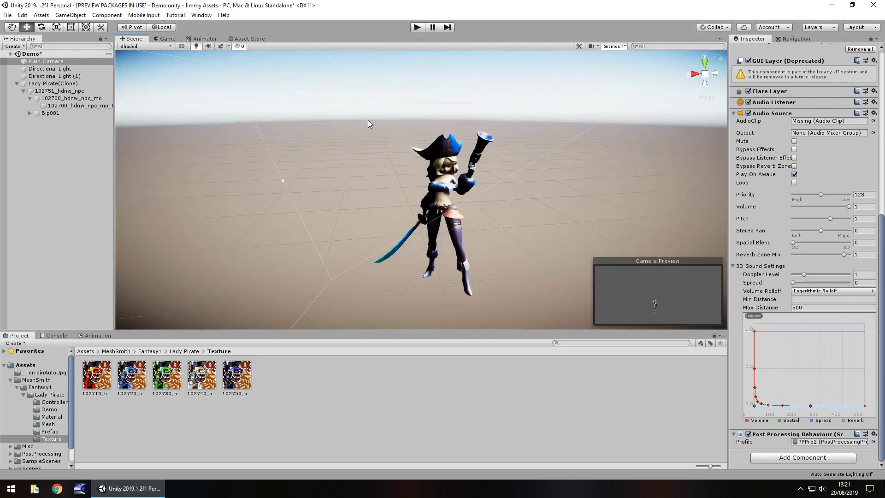
pyautogui.doubleClick(46, 61)
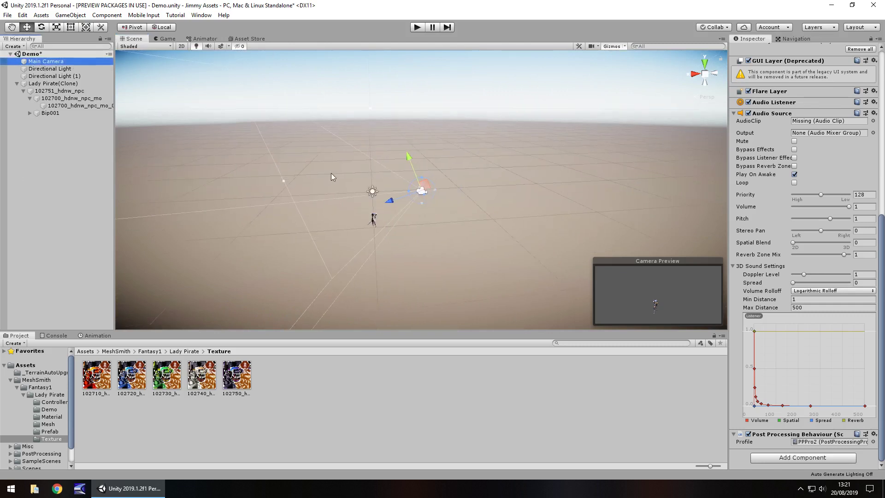
pyautogui.moveTo(406, 206)
pyautogui.mouseDown()
pyautogui.moveTo(352, 209)
pyautogui.moveTo(404, 194)
pyautogui.mouseUp()
pyautogui.moveTo(380, 166); pyautogui.dragTo(391, 178)
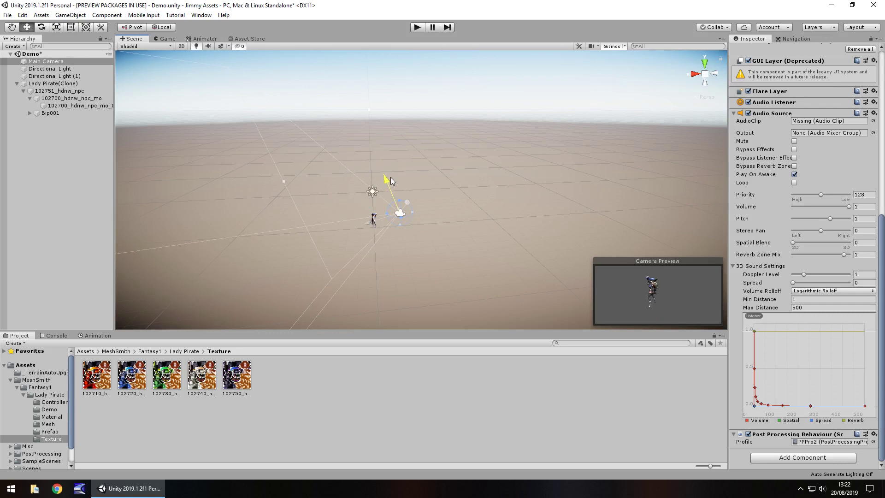
pyautogui.scroll(10, 827, 138)
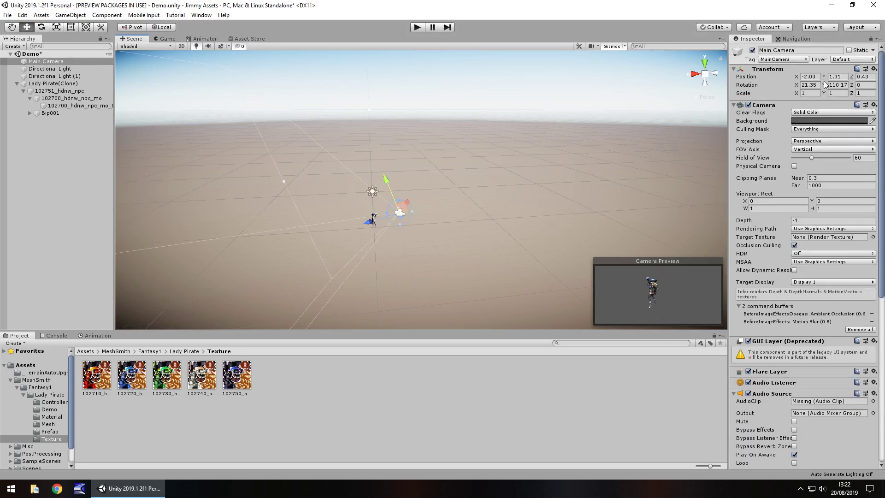
pyautogui.click(837, 85)
pyautogui.write('0')
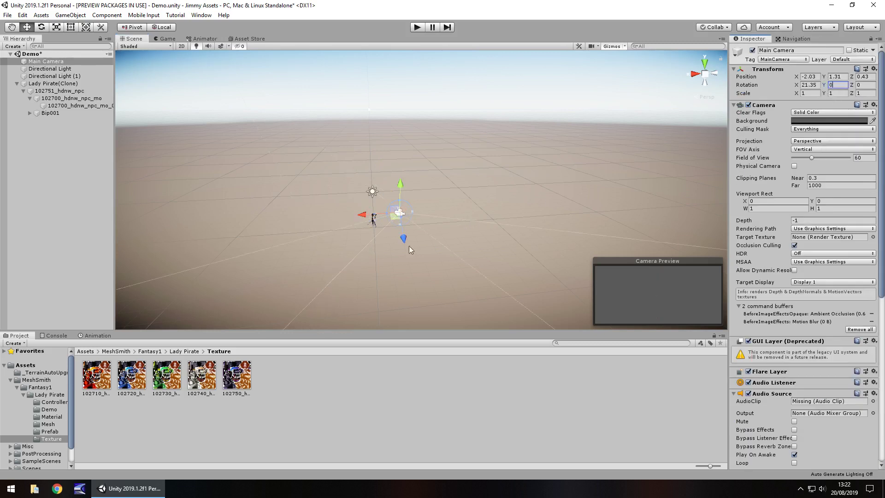
pyautogui.moveTo(363, 218); pyautogui.dragTo(340, 217)
pyautogui.moveTo(373, 245); pyautogui.dragTo(374, 226)
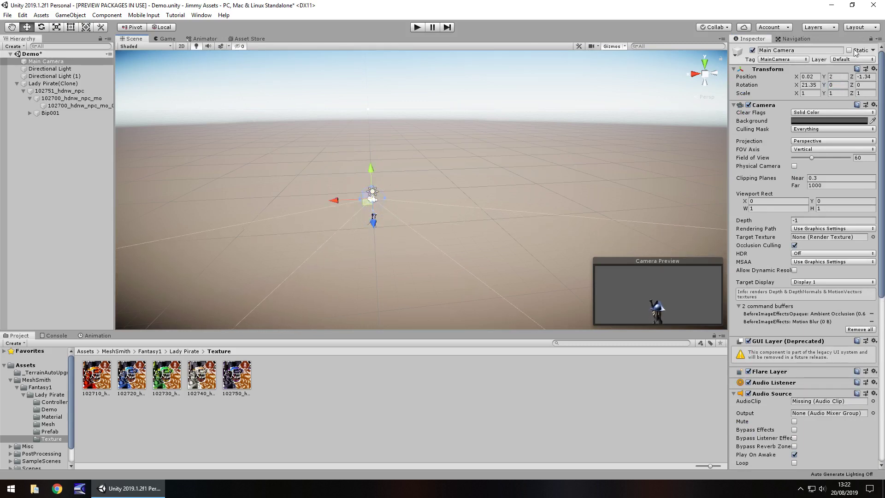
# Rotate the camera to Y 180, position it to frame the pirate, and enter Play mode
pyautogui.click(837, 85)
pyautogui.write('180')
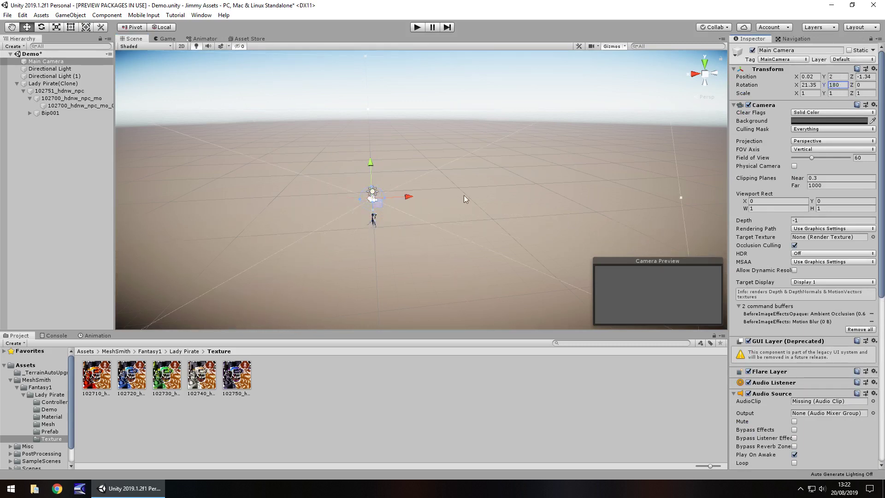
pyautogui.moveTo(311, 193); pyautogui.dragTo(485, 208, button='middle')
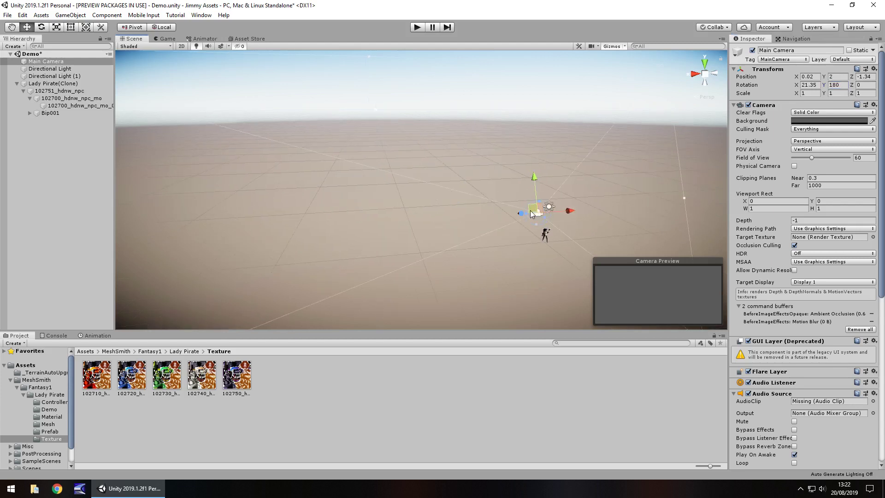
pyautogui.moveTo(548, 207); pyautogui.dragTo(546, 232)
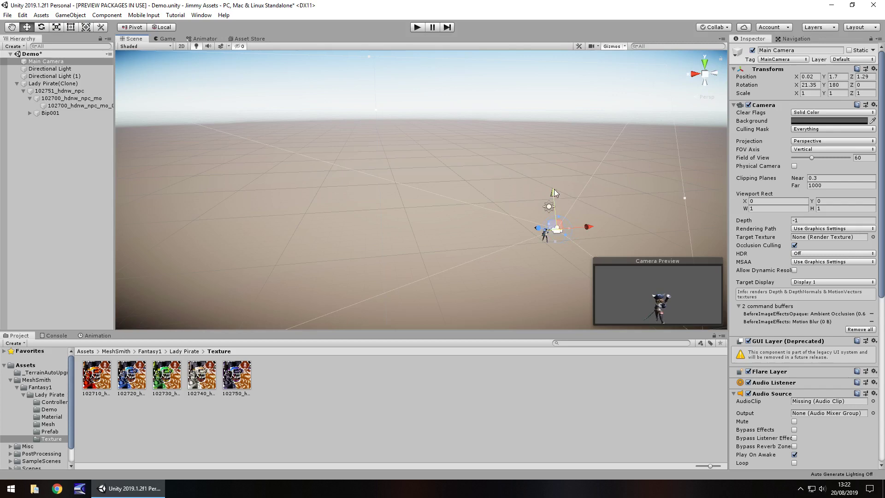
pyautogui.moveTo(554, 189); pyautogui.dragTo(551, 197)
pyautogui.click(416, 27)
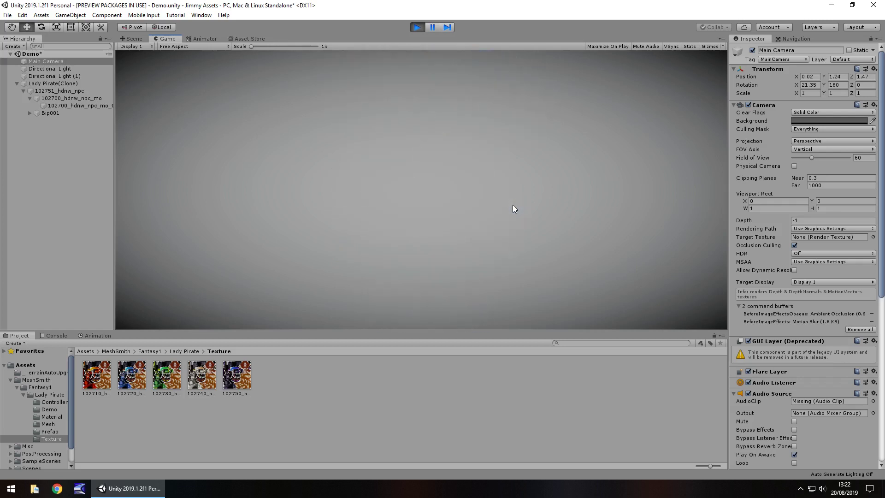
# Switch to the Scene view during play, then stop Play mode
pyautogui.click(134, 39)
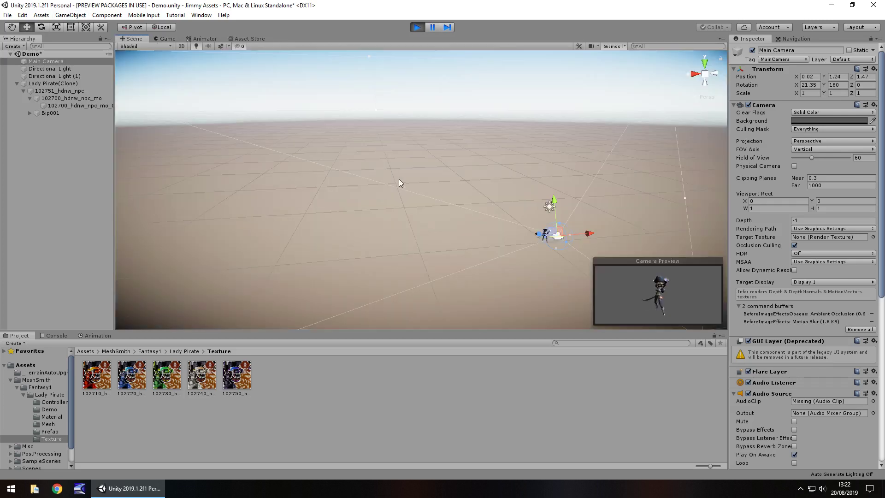
pyautogui.click(417, 27)
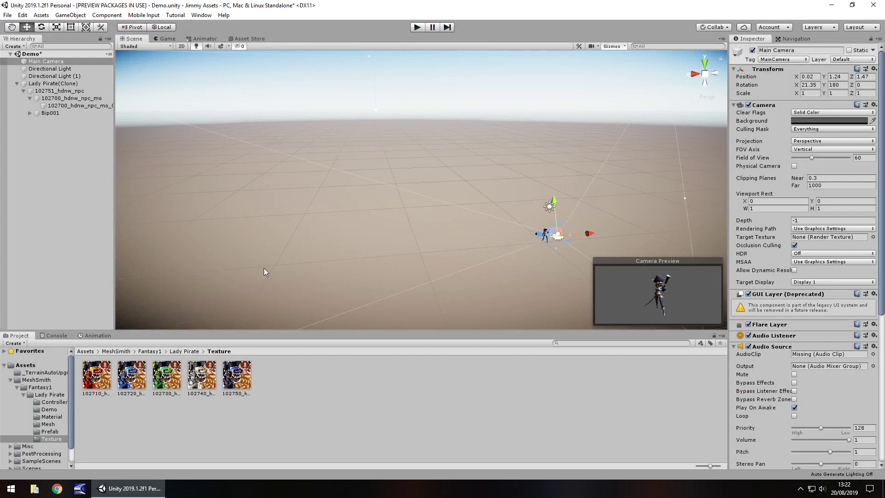
# Alternate between the Lady Pirate store page and the Scene, centring the camera and light in view
pyautogui.click(251, 38)
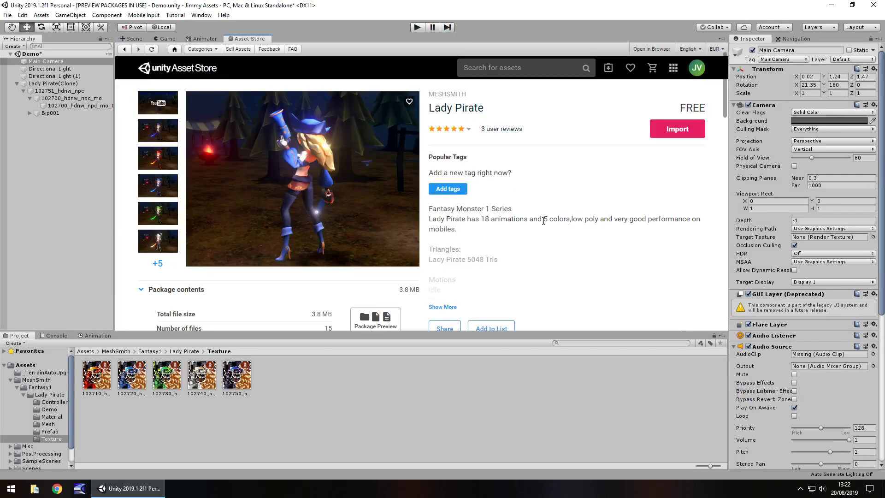
pyautogui.click(132, 39)
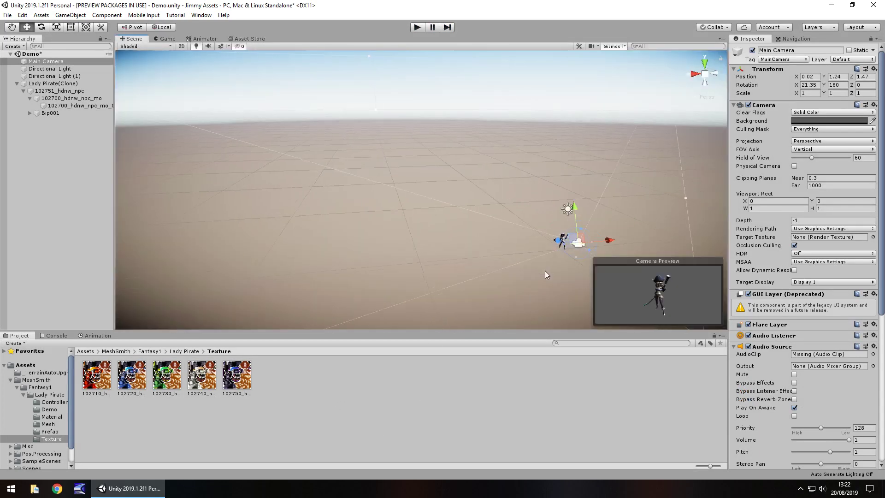
pyautogui.scroll(2, 545, 270)
pyautogui.moveTo(496, 257); pyautogui.dragTo(345, 228, button='middle')
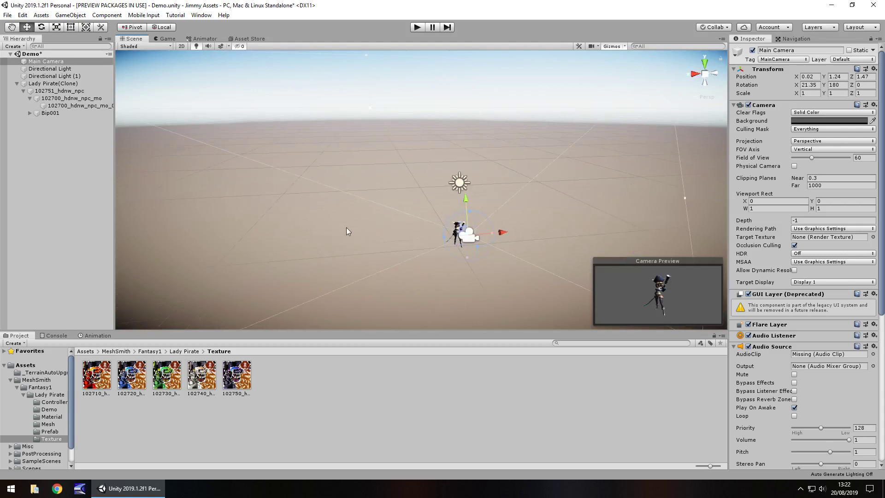
pyautogui.click(248, 39)
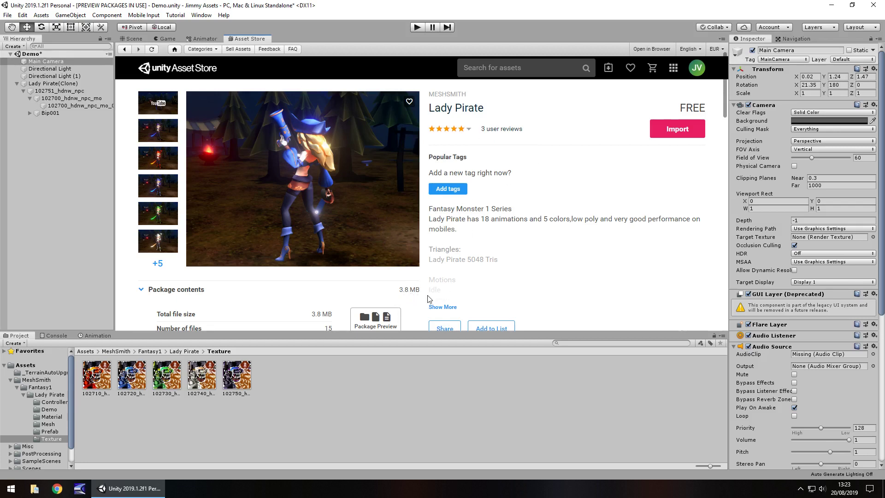
# Zoom in on the pirate and select the Bip001 skeleton root, then the pirate mesh
pyautogui.click(134, 38)
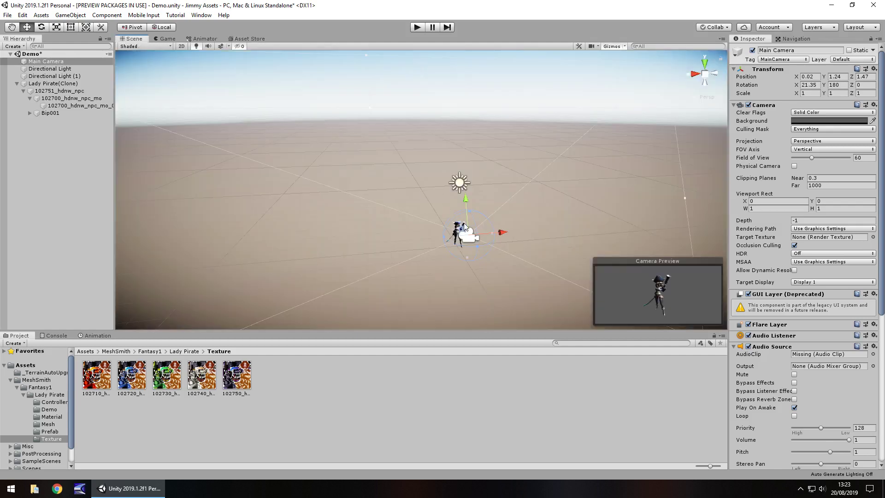
pyautogui.scroll(5, 447, 199)
pyautogui.moveTo(444, 237); pyautogui.dragTo(414, 251, button='right')
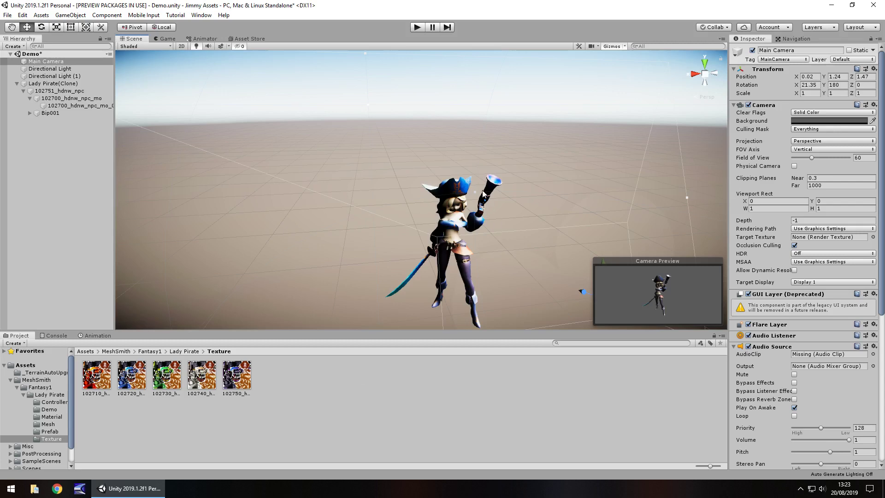
pyautogui.click(52, 113)
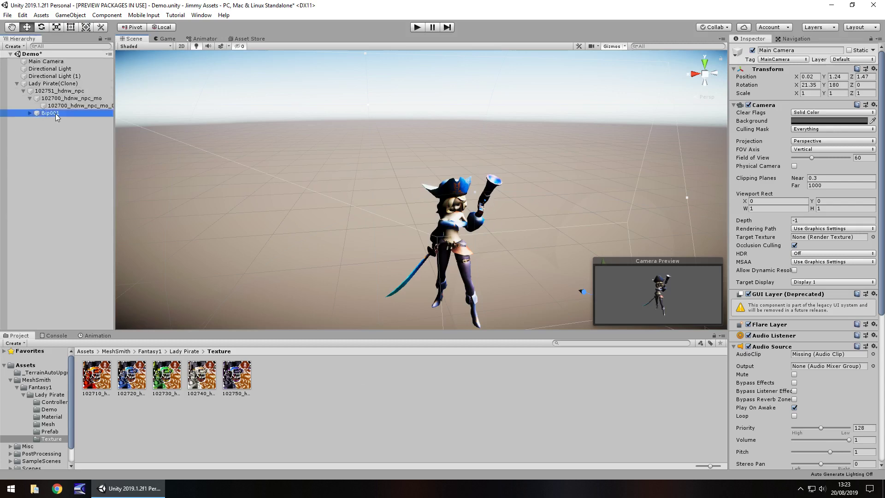
pyautogui.click(458, 210)
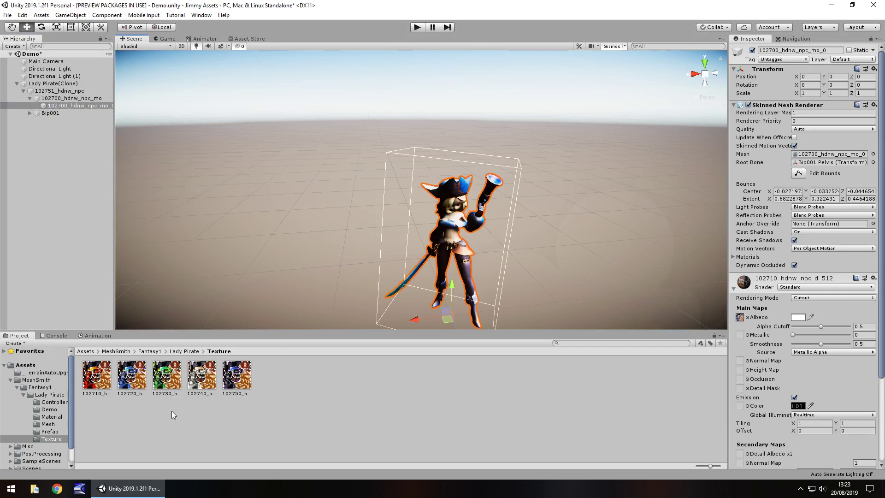
# Browse the Prefab, Mesh, Material, Demo and Controller folders in the Project panel
pyautogui.click(49, 431)
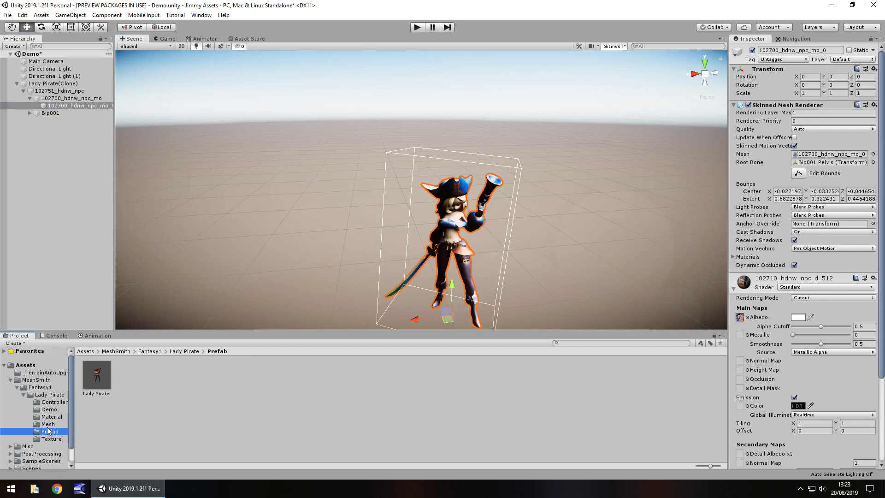
pyautogui.click(51, 423)
pyautogui.click(52, 417)
pyautogui.click(54, 409)
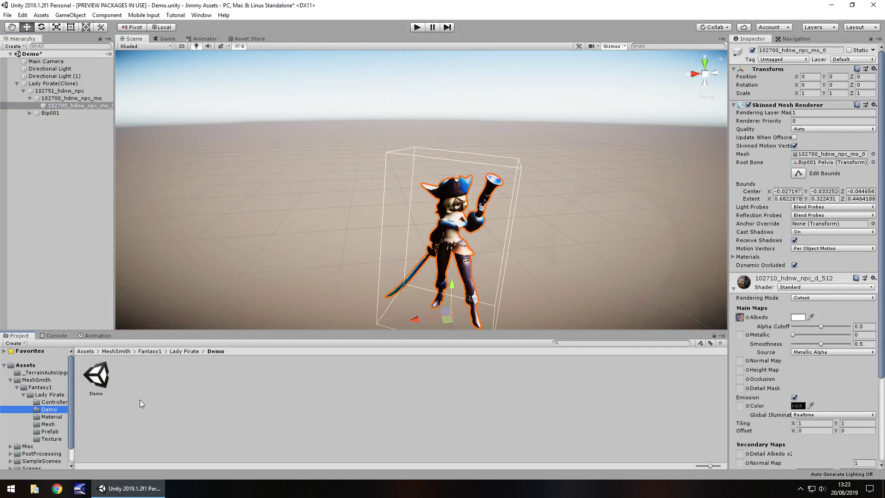
pyautogui.click(65, 402)
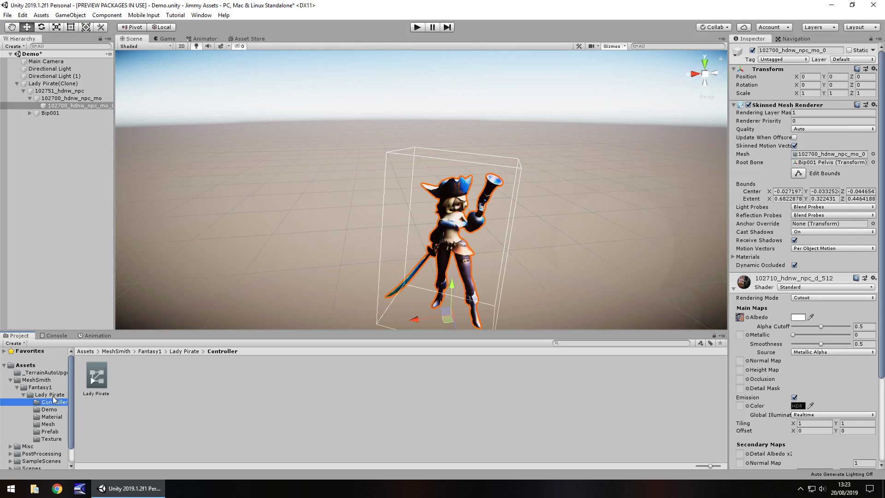
# Orbit and zoom around the pirate from several angles, finishing on a close-up of her torso
pyautogui.scroll(3, 508, 201)
pyautogui.scroll(5, 508, 201)
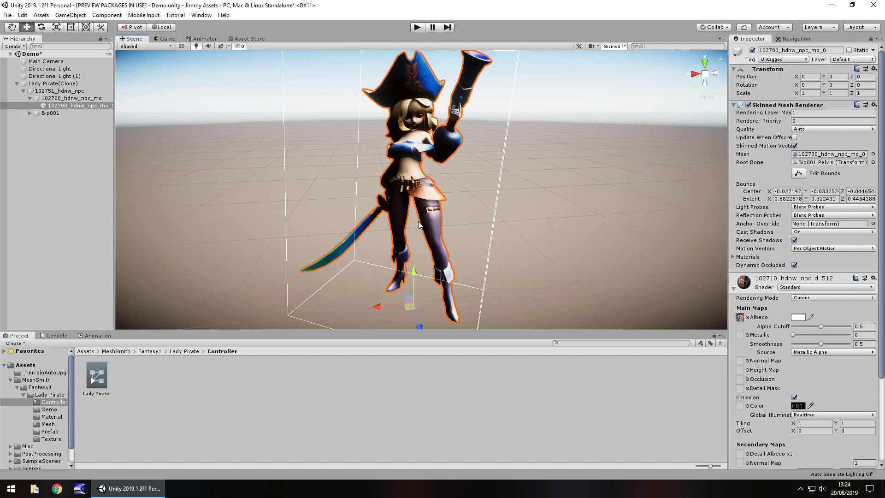
pyautogui.keyDown('alt'); pyautogui.moveTo(486, 136); pyautogui.dragTo(701, 193, button='right'); pyautogui.keyUp('alt')
pyautogui.keyDown('alt'); pyautogui.moveTo(701, 193); pyautogui.dragTo(683, 227); pyautogui.keyUp('alt')
pyautogui.keyDown('alt'); pyautogui.moveTo(682, 227); pyautogui.dragTo(441, 211, button='right'); pyautogui.keyUp('alt')
pyautogui.scroll(-2, 440, 211)
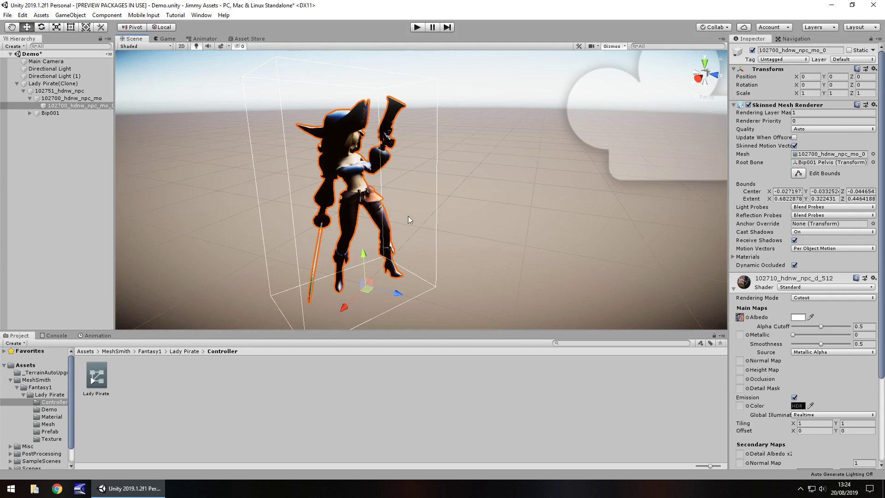
pyautogui.keyDown('alt'); pyautogui.moveTo(325, 214); pyautogui.dragTo(347, 233); pyautogui.keyUp('alt')
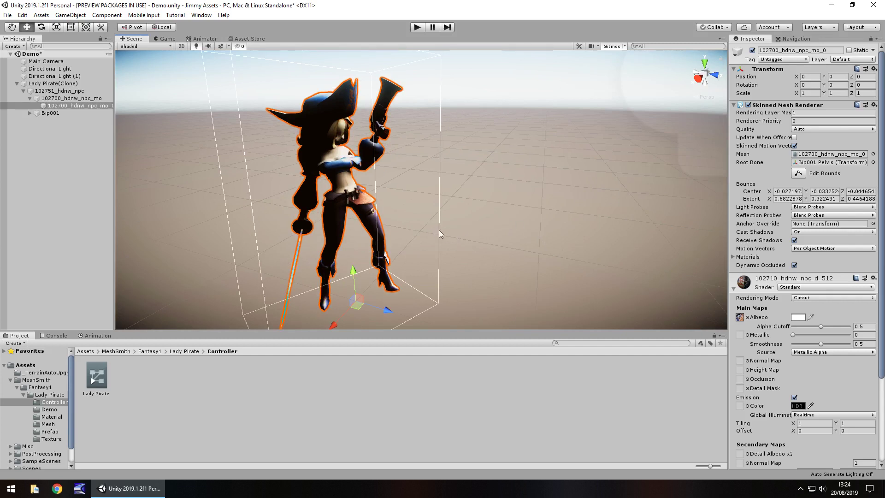
pyautogui.keyDown('alt'); pyautogui.moveTo(441, 229); pyautogui.dragTo(492, 200); pyautogui.keyUp('alt')
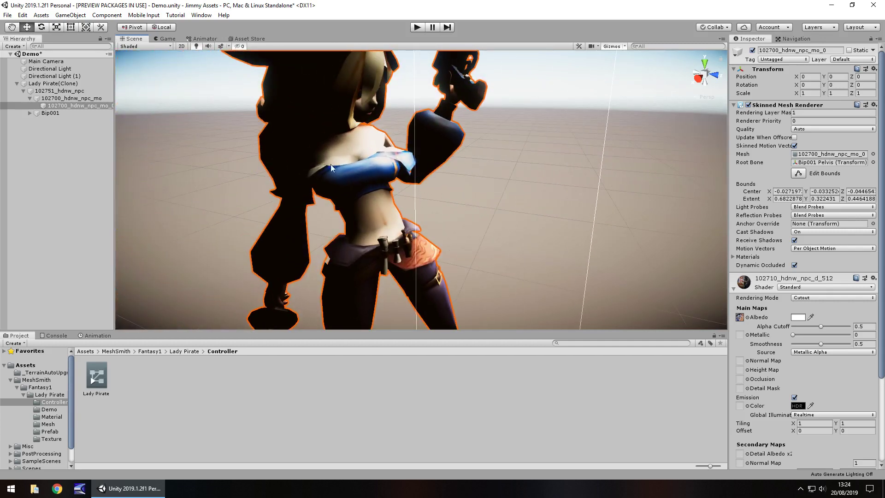
pyautogui.moveTo(331, 164); pyautogui.dragTo(562, 234, button='middle')
# Delete Directional Light (1) from the Hierarchy and reselect the pirate mesh
pyautogui.click(51, 70)
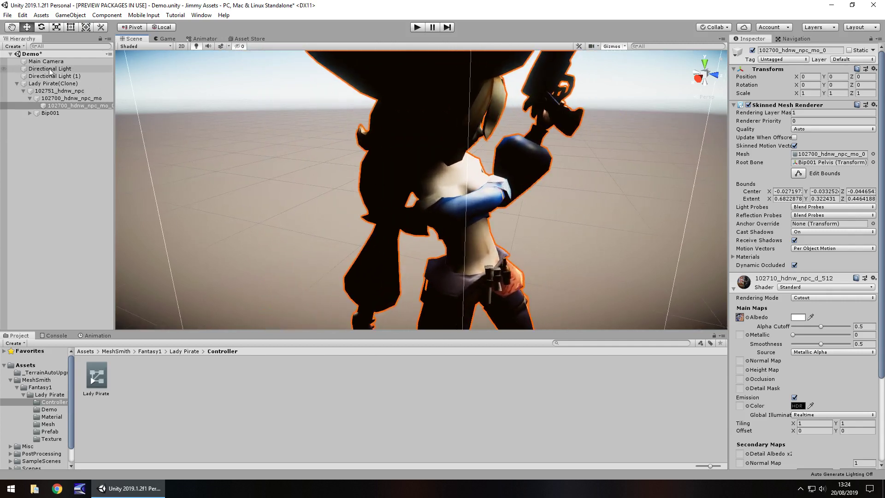
pyautogui.click(59, 76)
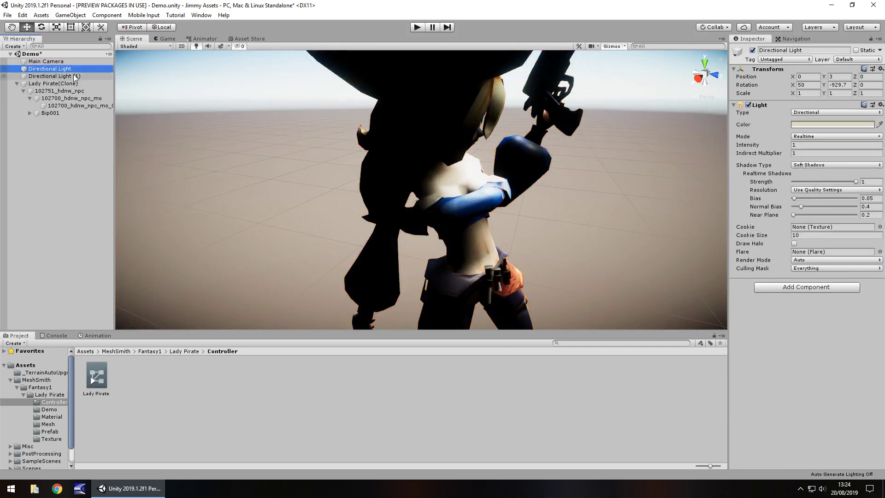
pyautogui.press('Delete')
pyautogui.scroll(-10, 397, 165)
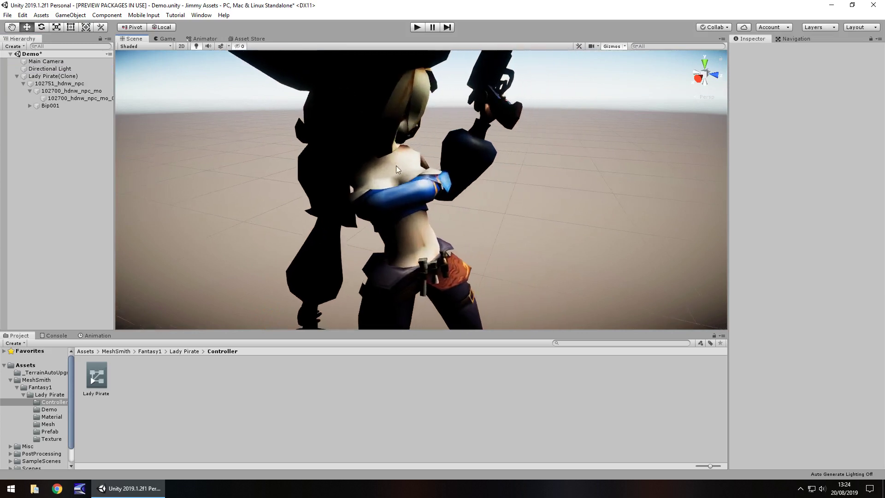
pyautogui.scroll(4, 502, 201)
pyautogui.scroll(3, 503, 201)
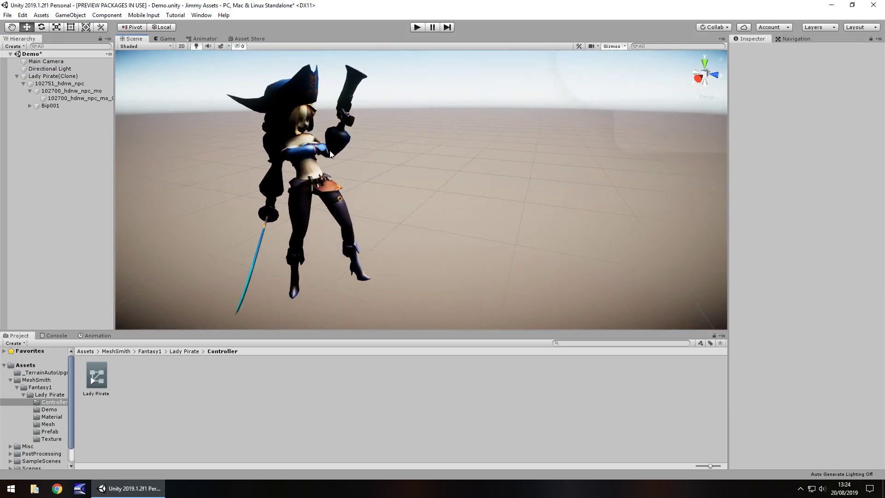
pyautogui.click(308, 167)
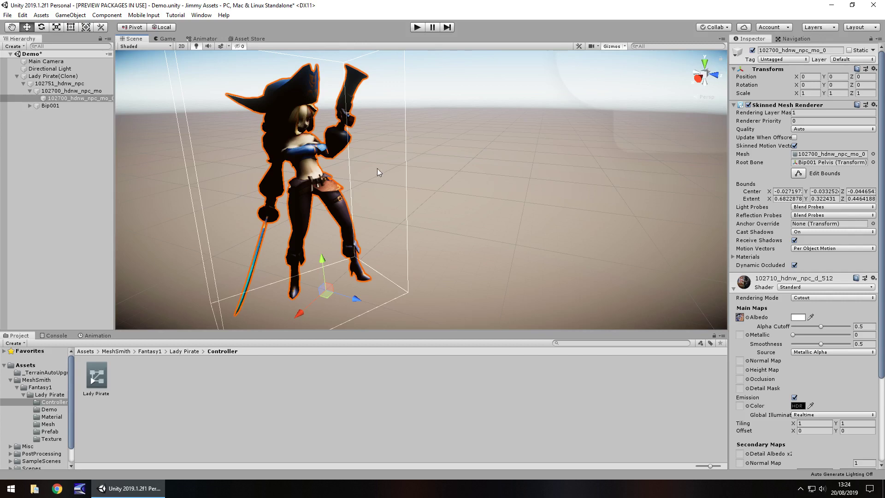
# Orbit the Scene view around to face the Lady Pirate from the front
pyautogui.keyDown('alt'); pyautogui.moveTo(378, 169); pyautogui.dragTo(293, 152); pyautogui.keyUp('alt')
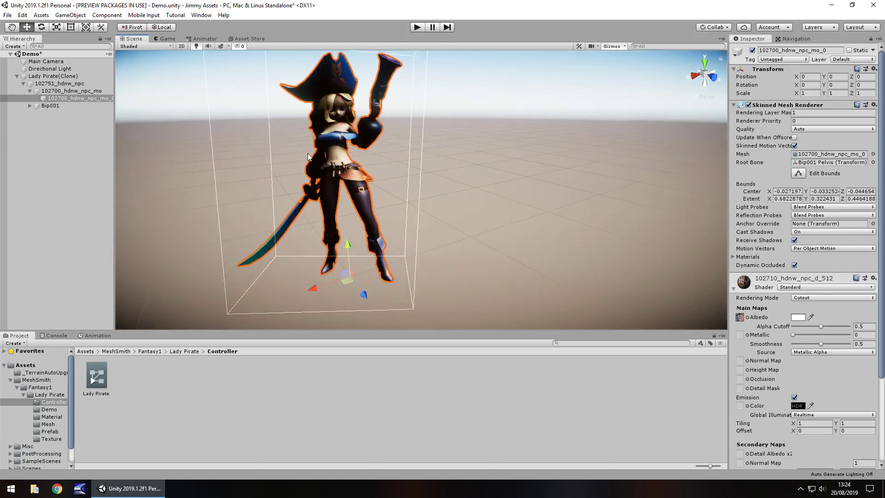